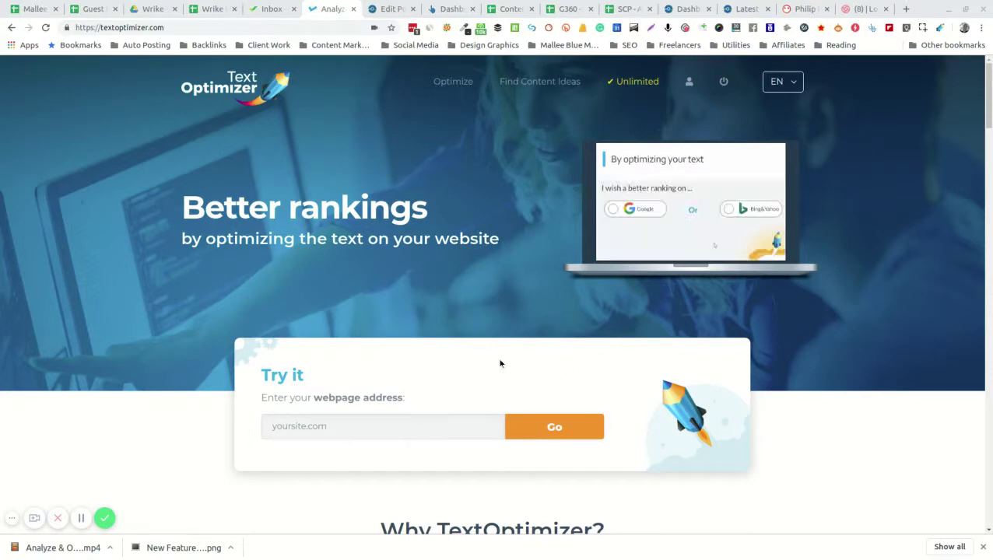
Start a text optimization for Google with the search terms "How to Create Content Hubs"
click(452, 83)
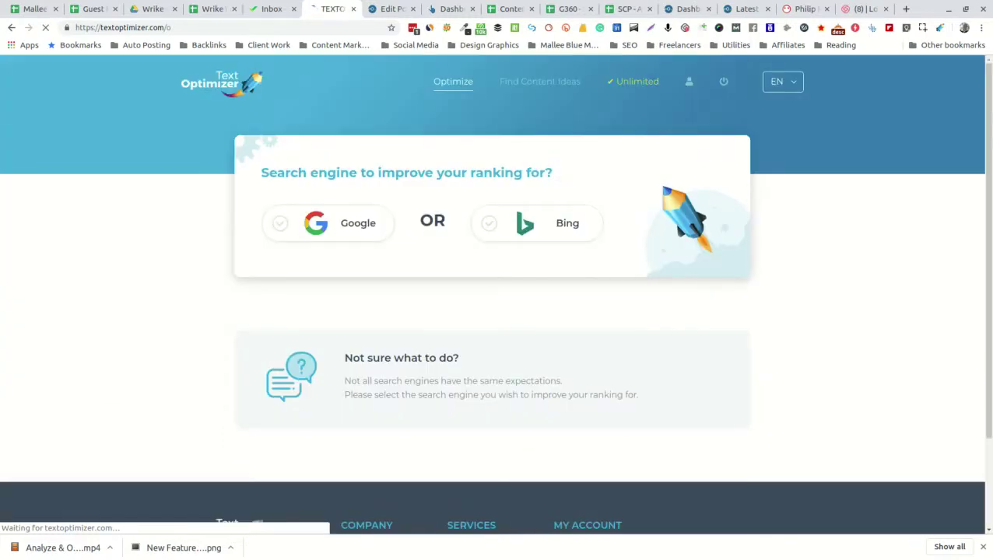
click(342, 223)
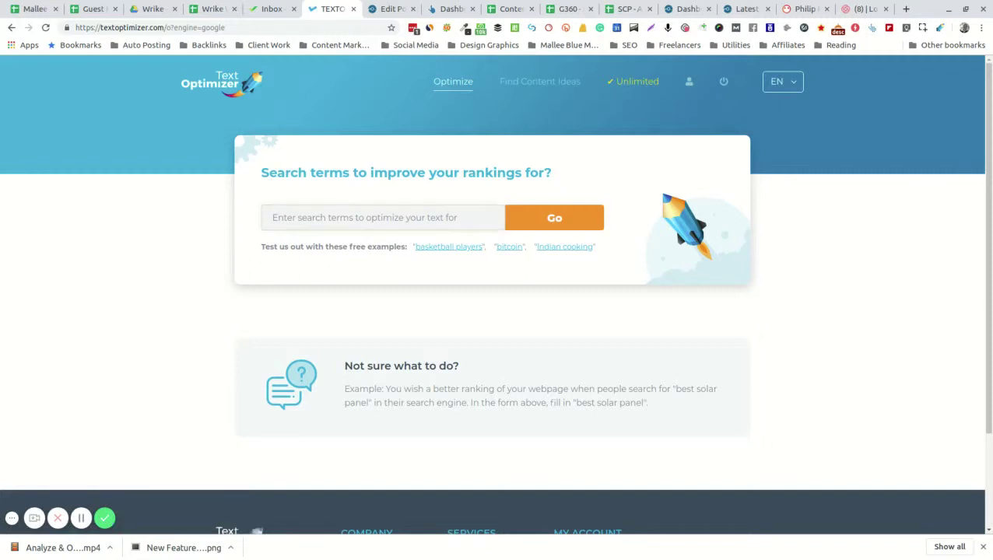
click(344, 213)
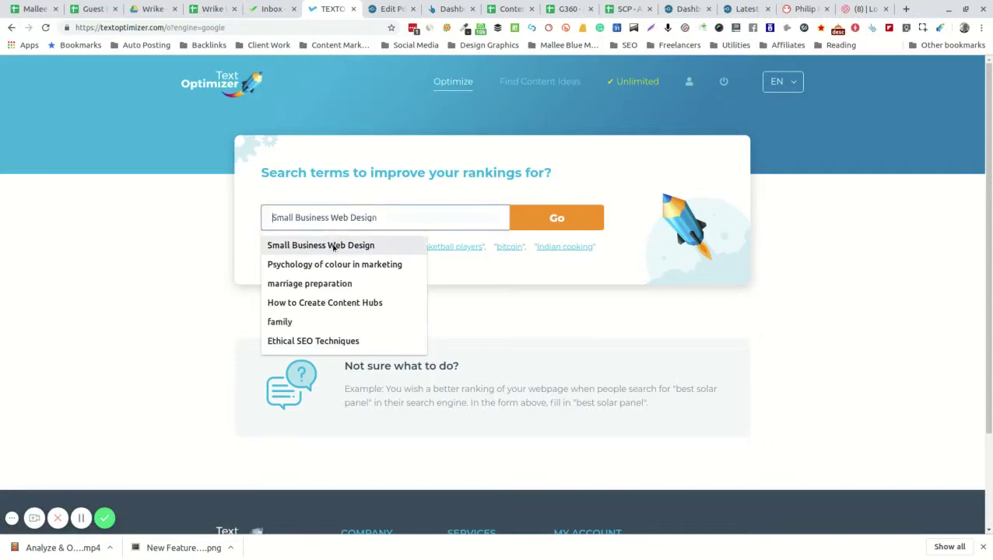
click(325, 302)
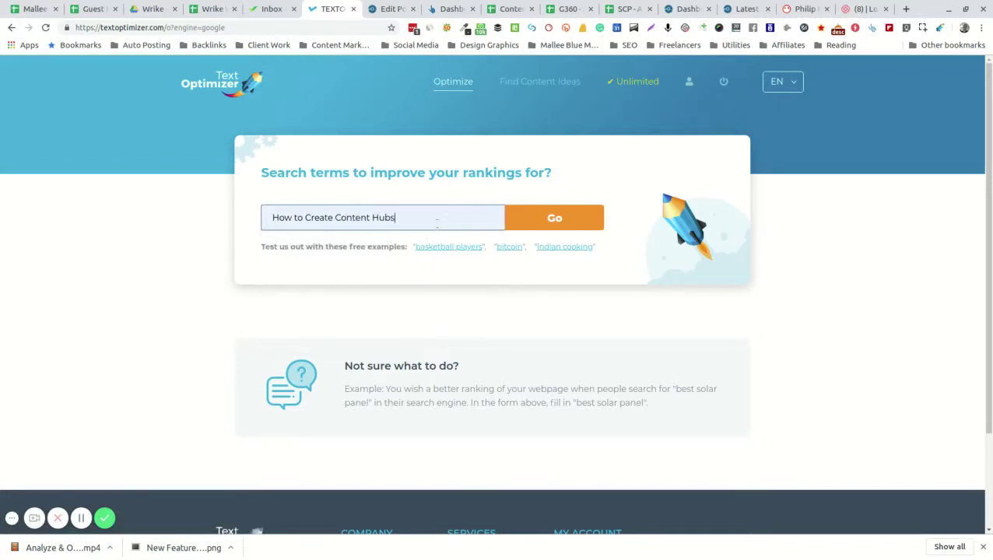
click(561, 226)
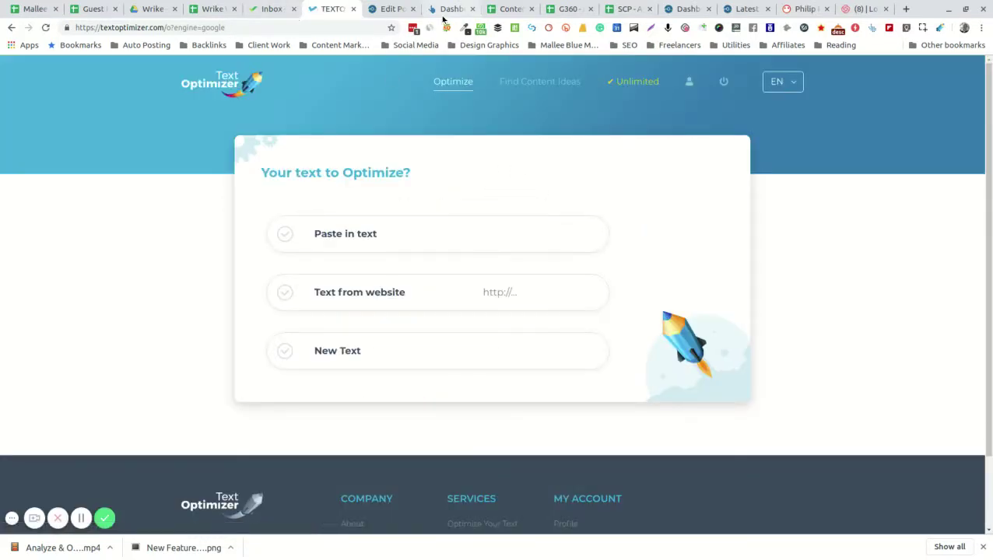
Optimize text from the existing web page, using the malleeblue.com address of the how-to-create-google-friendly-content-hubs post
click(394, 10)
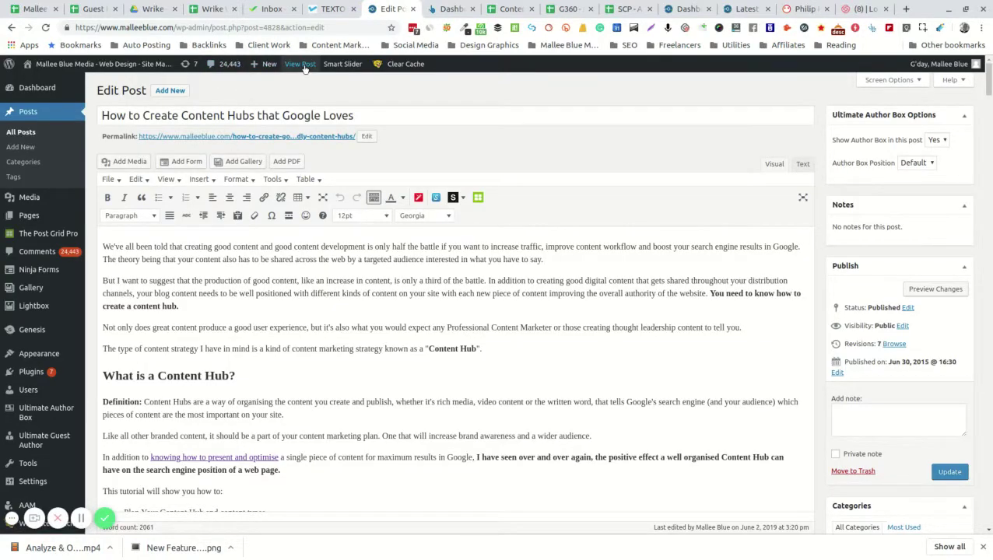
click(322, 11)
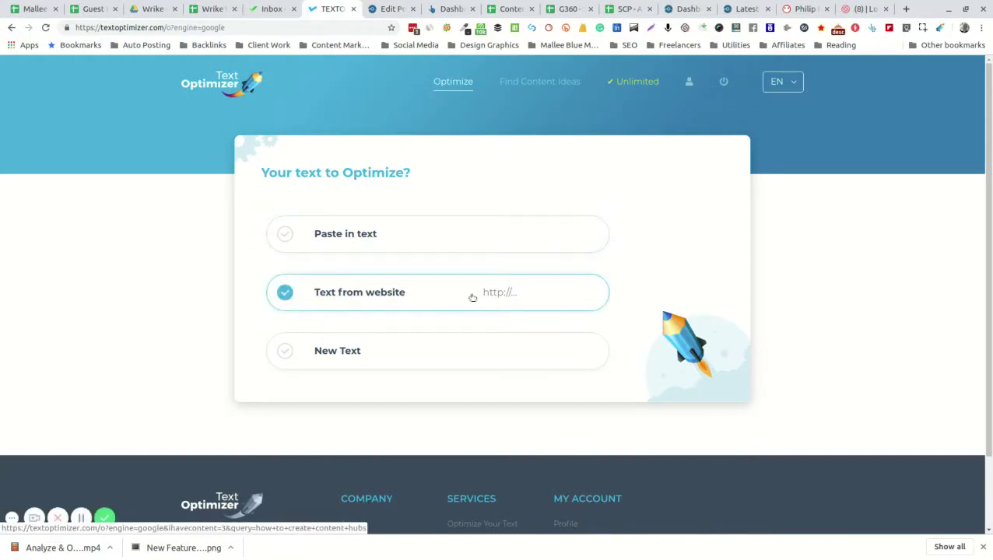
click(441, 298)
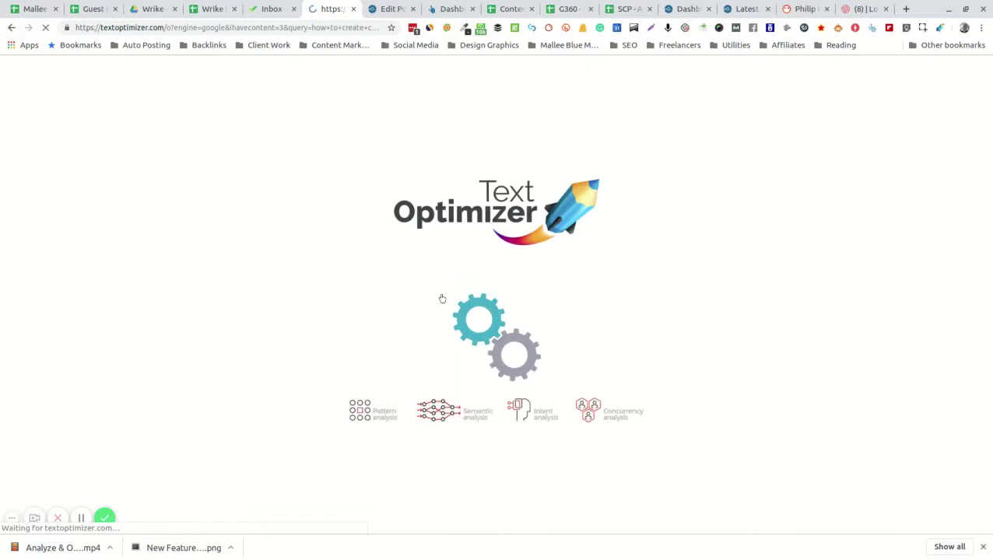
click(436, 223)
text(https://www.malleeblue.com/how-to-create-google-friendly-content-today/)
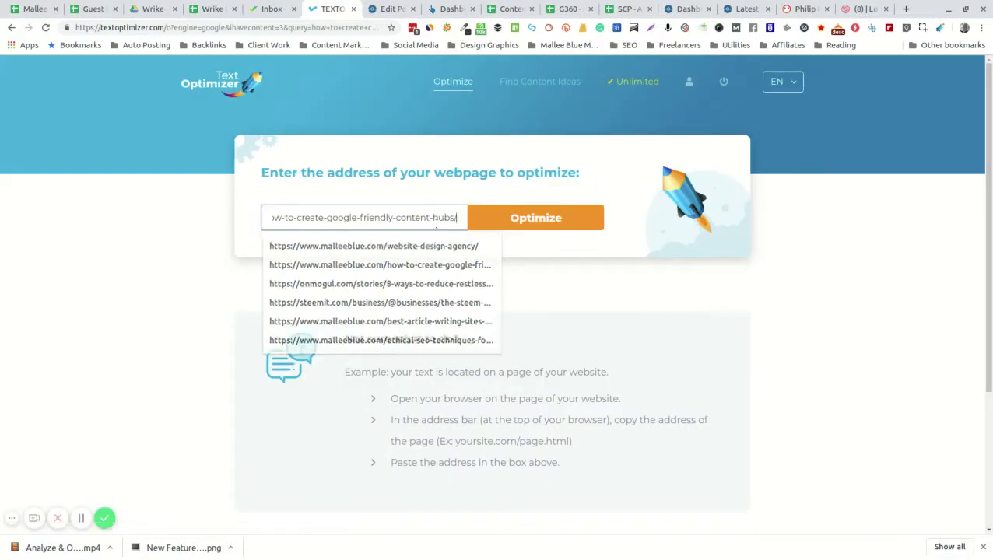
click(501, 211)
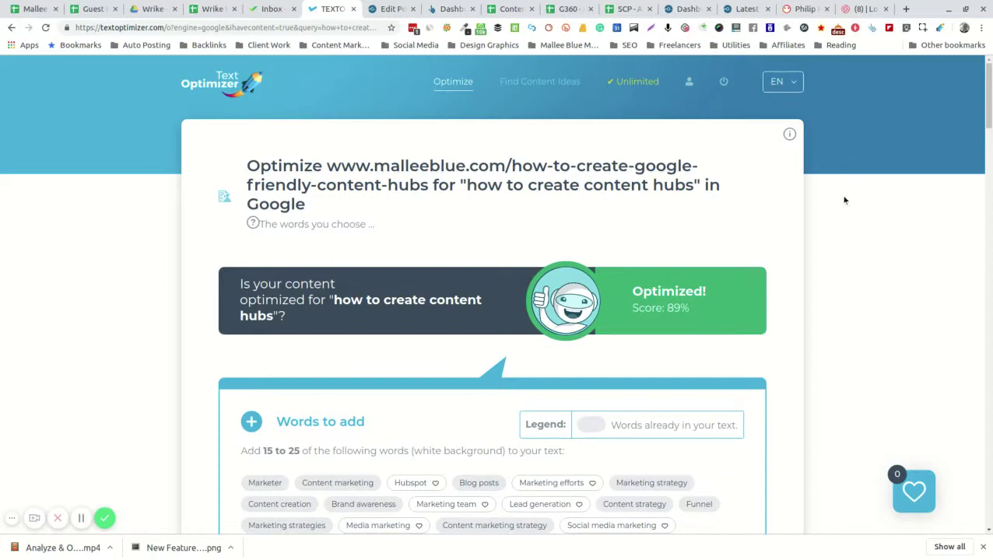
Review the suggested words to add and save "Online marketing" and "Engine optimization" to the basket
scroll(845, 200, down, 3)
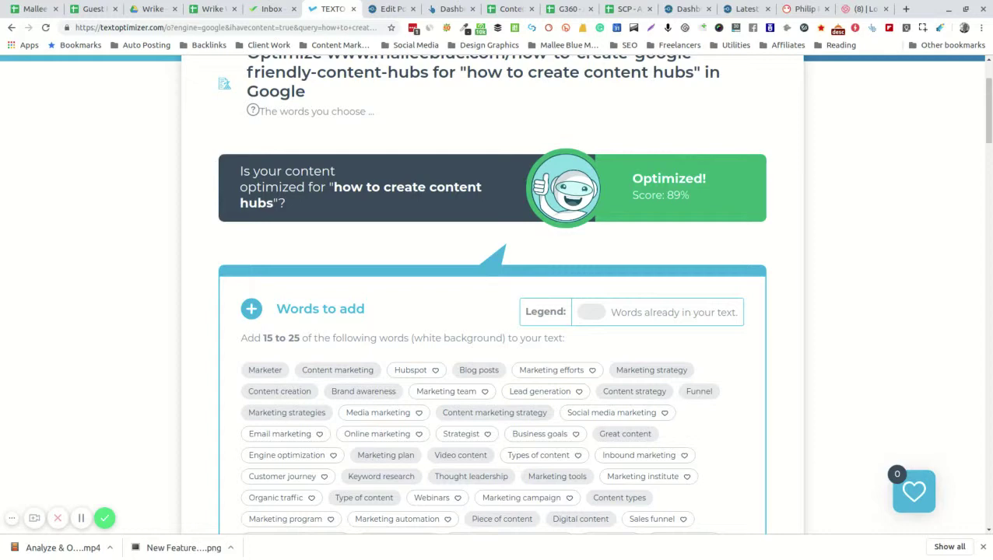
scroll(844, 200, down, 2)
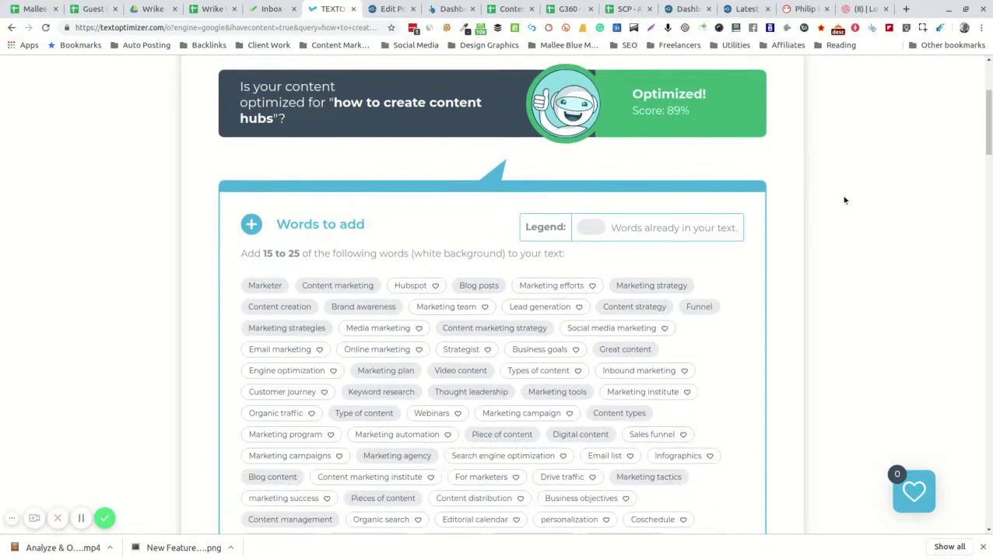
scroll(844, 200, down, 2)
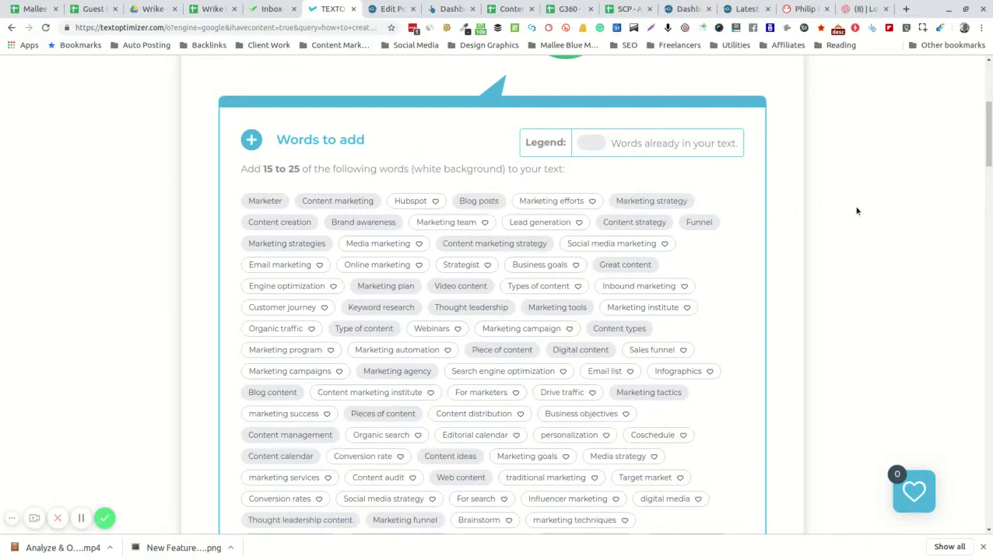
scroll(862, 206, down, 2)
scroll(863, 205, up, 2)
scroll(863, 205, down, 1)
scroll(863, 205, up, 1)
click(419, 267)
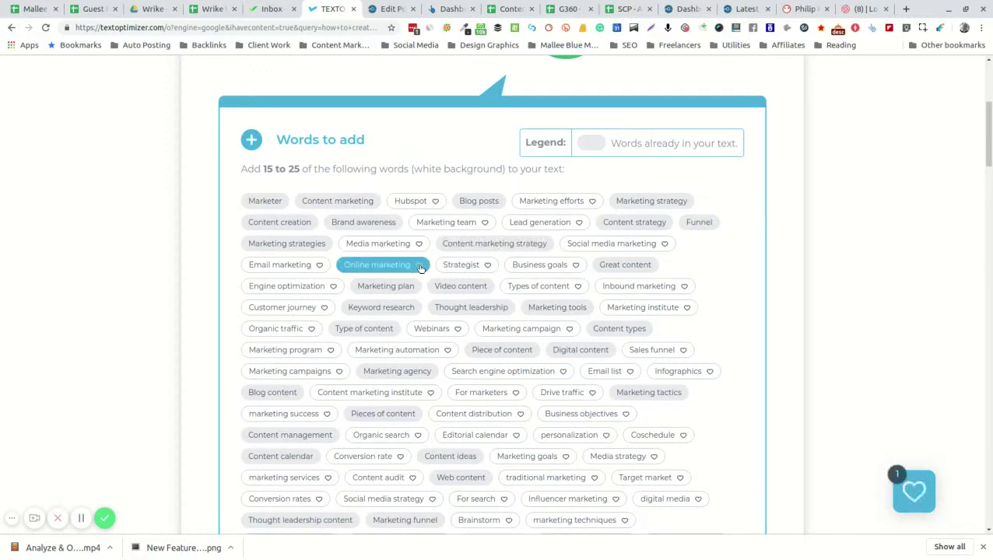
click(333, 287)
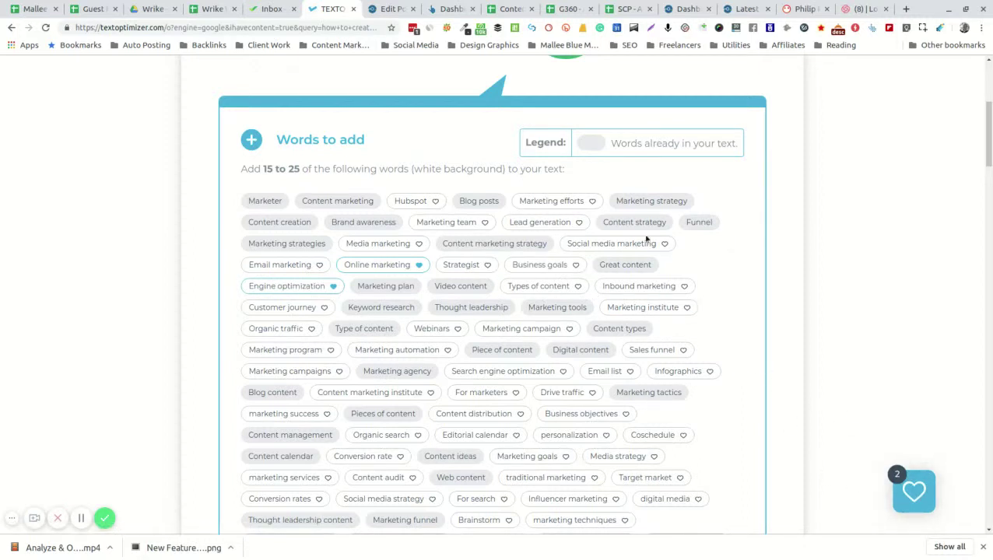
Build the phrase "diversify the types of content you publish" from the "Types of content" suggestions and add it to the basket
click(545, 287)
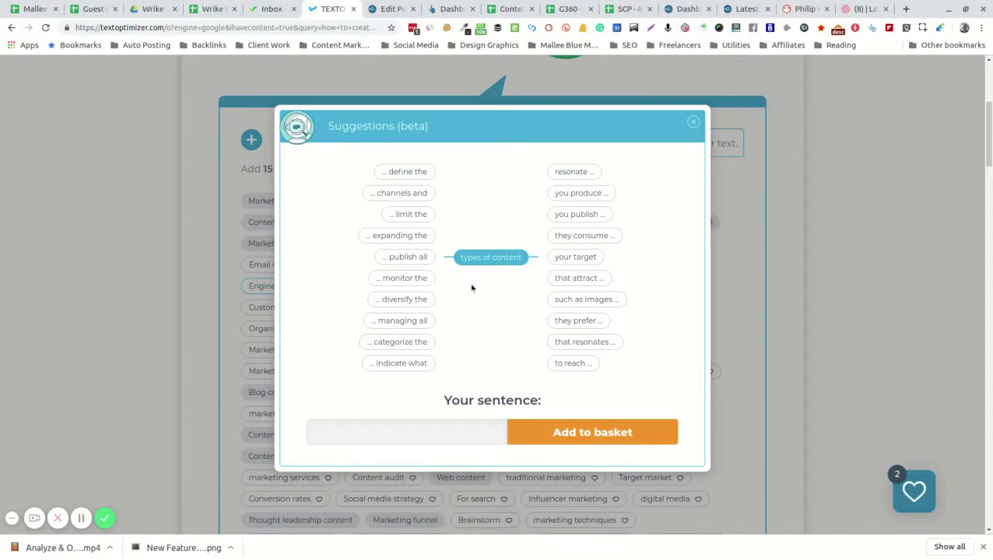
click(397, 301)
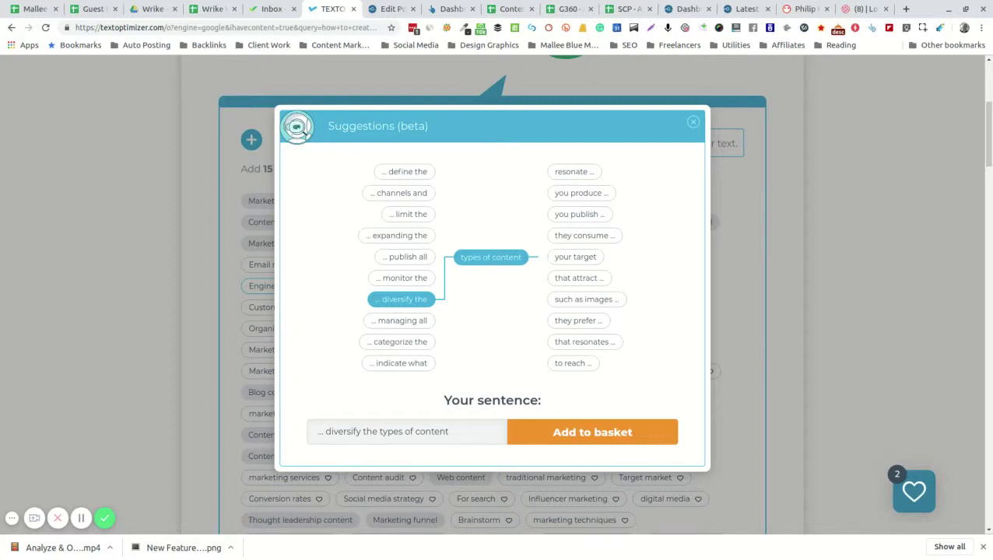
click(590, 219)
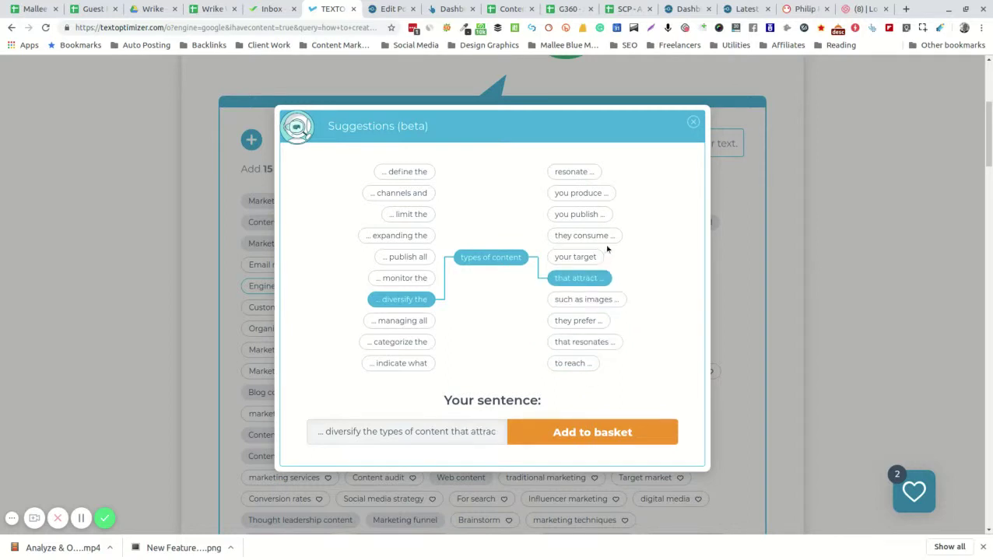
click(632, 431)
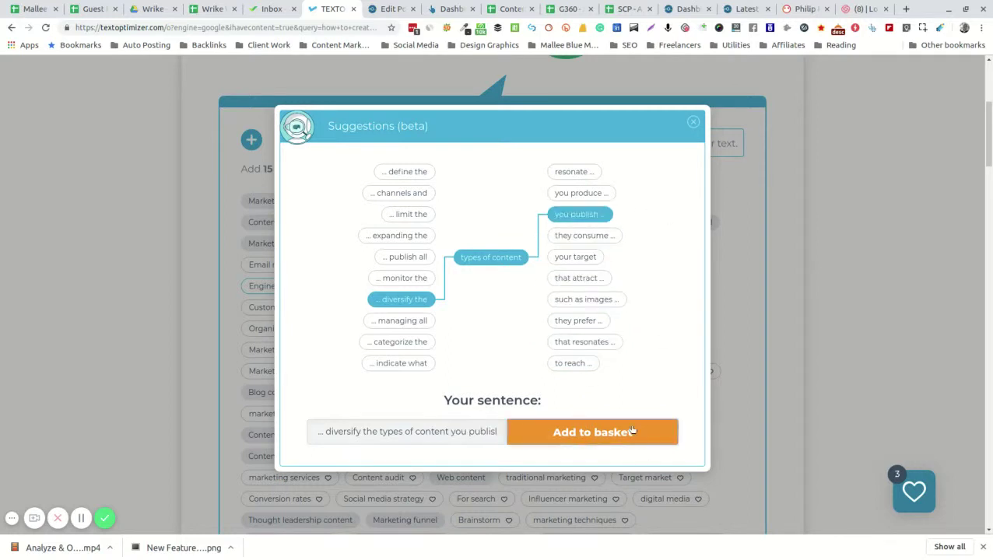
click(694, 123)
Add "Media strategy", "personalization", "Business objectives" and "Content distribution" to the basket of words
scroll(852, 323, down, 3)
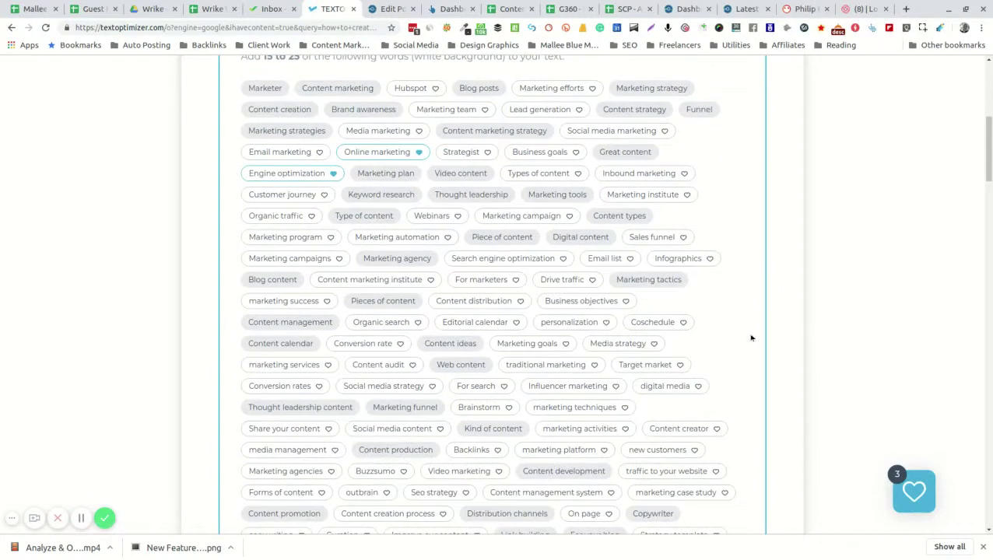
click(644, 343)
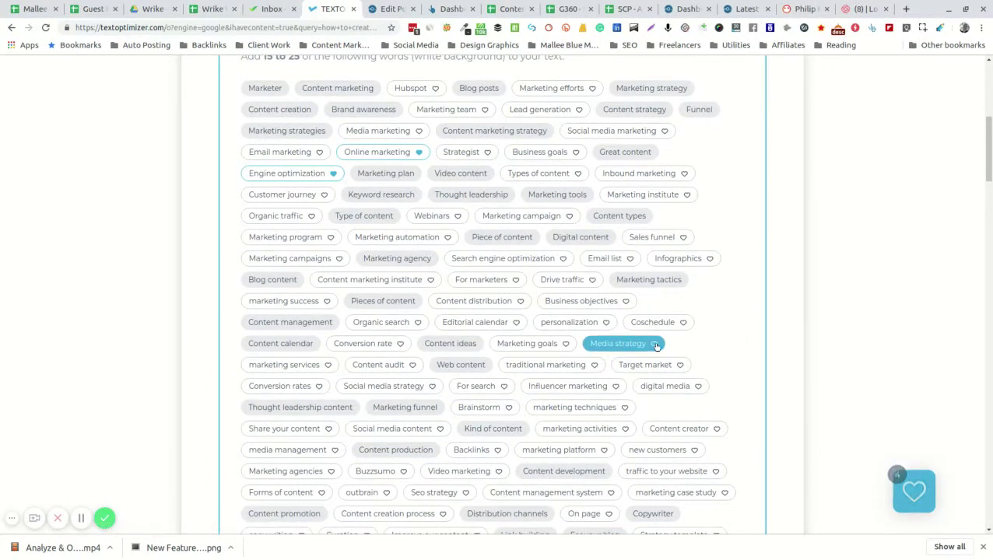
click(606, 325)
click(618, 301)
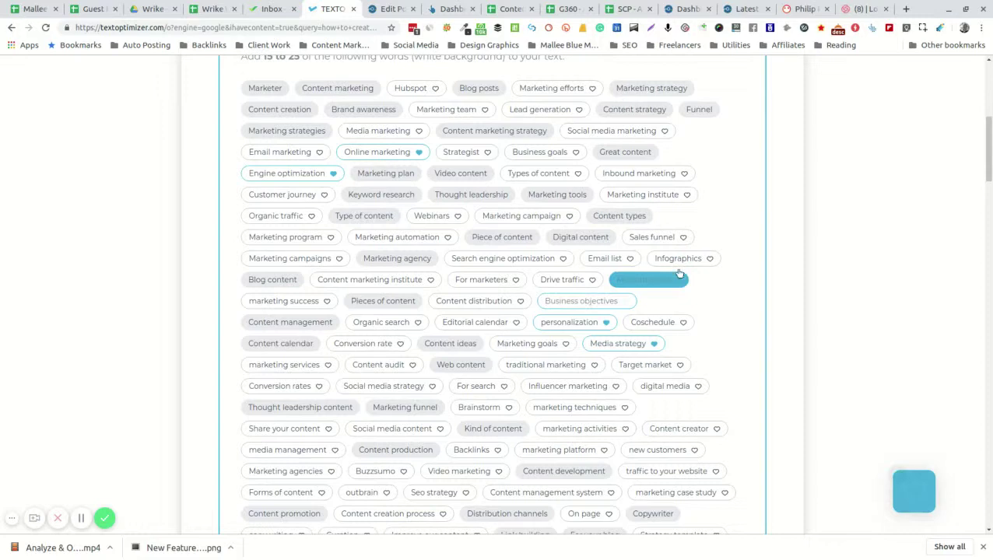
click(522, 304)
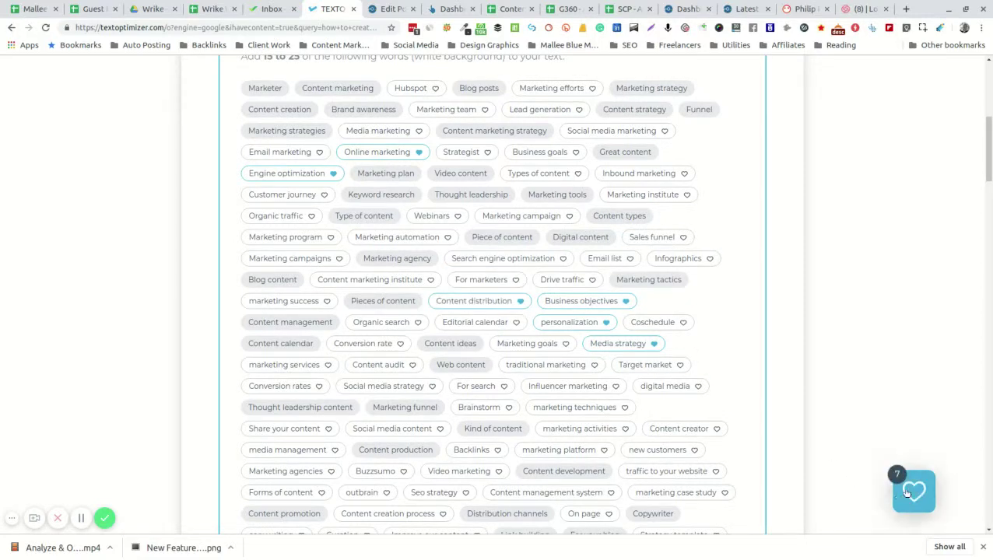
Copy the basket's list of words to add to the clipboard and close the basket
click(915, 493)
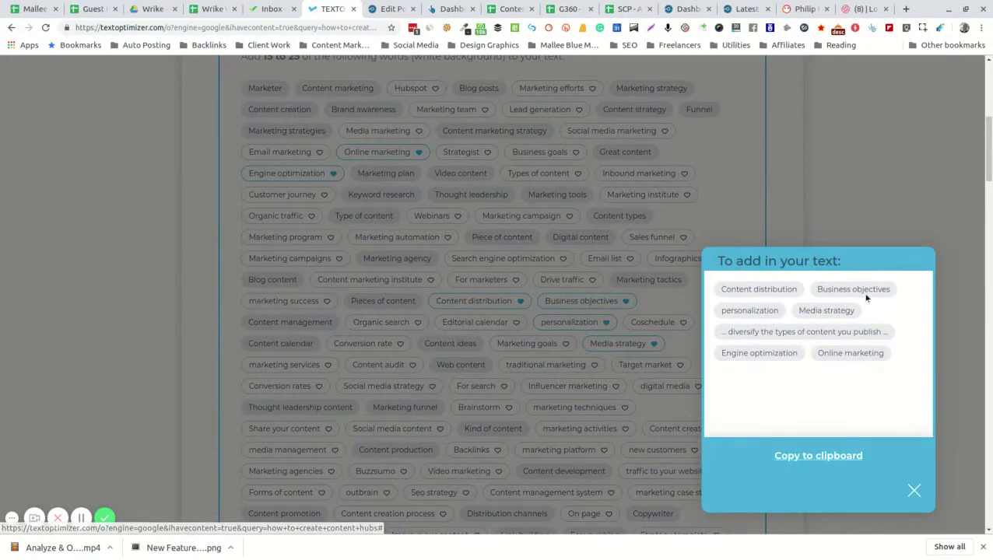
click(829, 456)
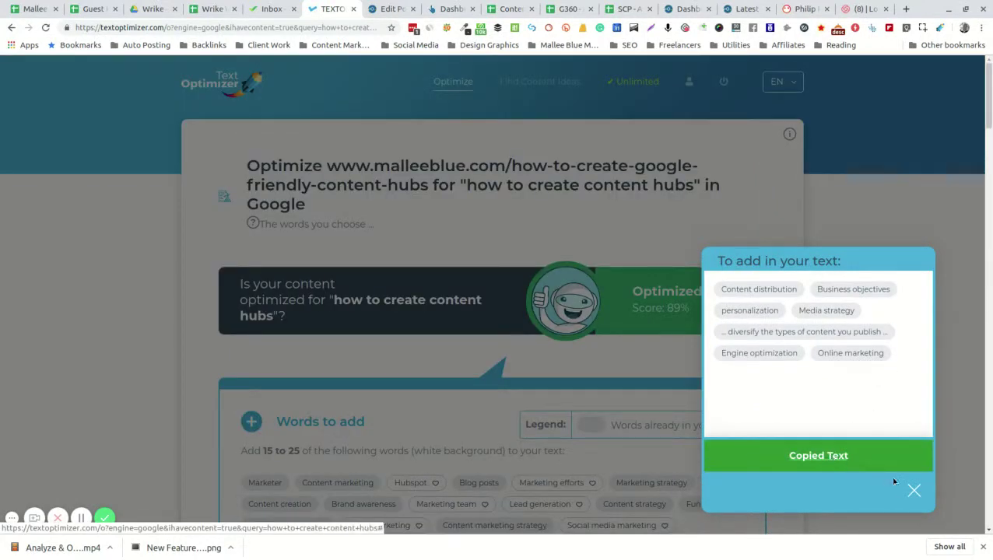
click(914, 491)
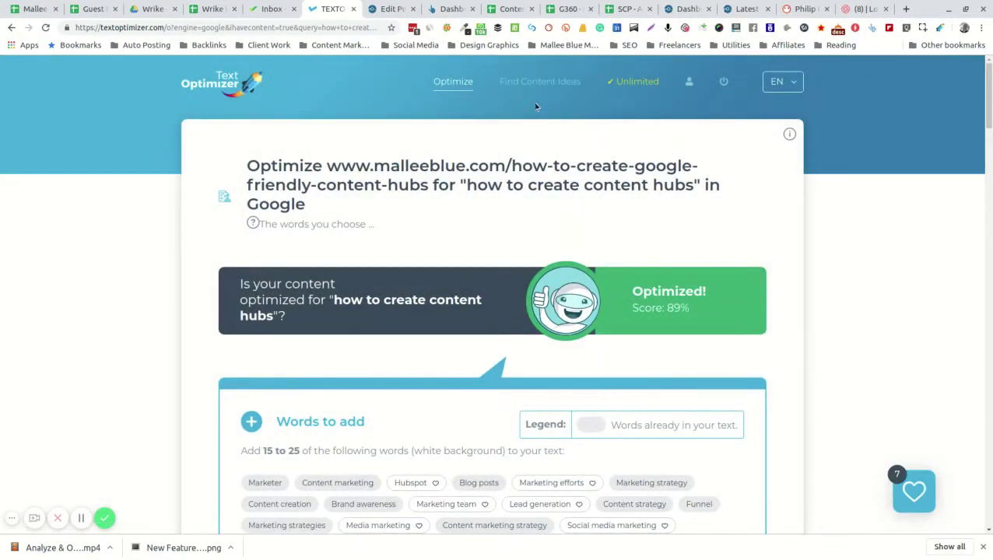
Switch to the WordPress editor and look through the content hubs post for places to use the selected words
click(384, 10)
scroll(294, 222, down, 5)
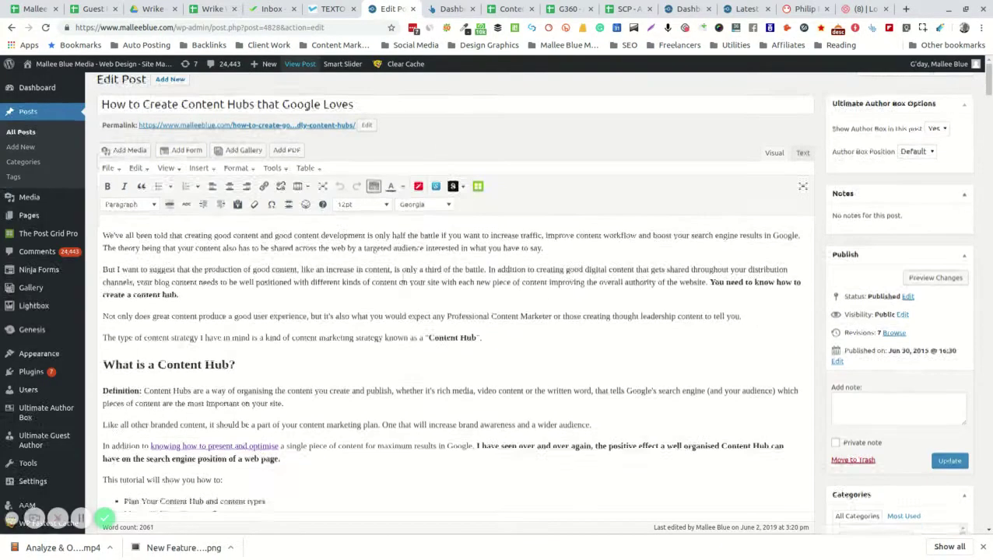
scroll(294, 222, down, 4)
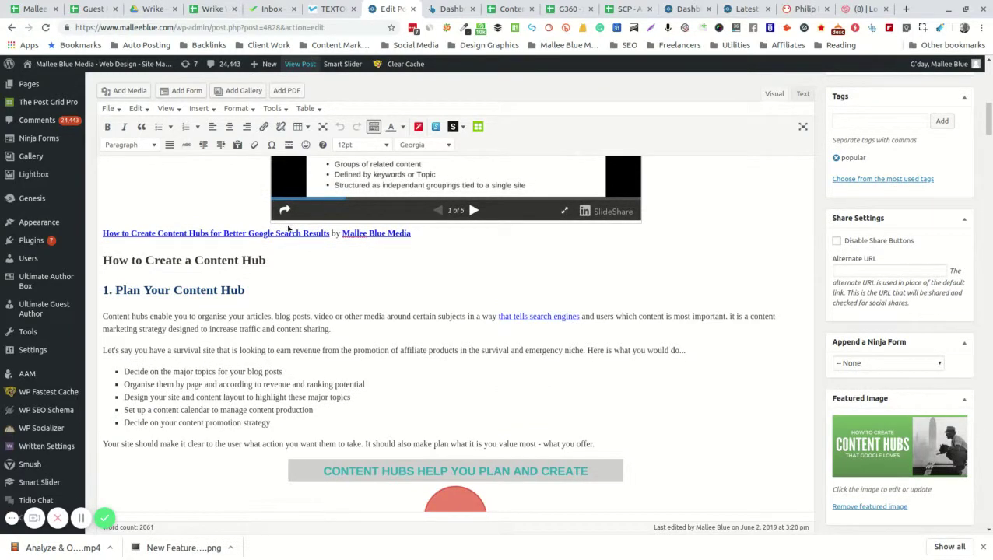
Return to TextOptimizer and examine the report's suggested actions, tips and the topics search engines associate with the text
click(332, 10)
scroll(728, 187, down, 2)
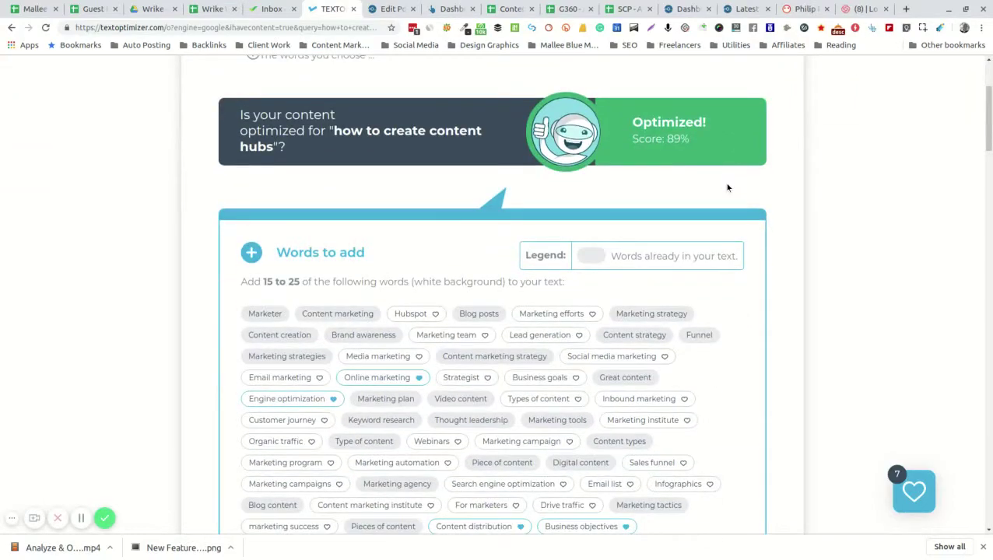
scroll(728, 187, down, 10)
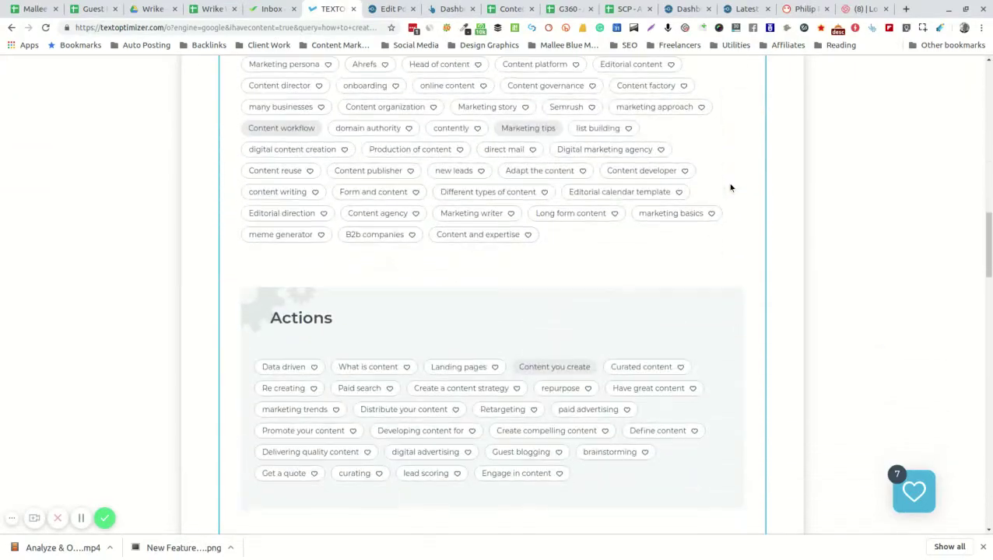
scroll(735, 186, down, 3)
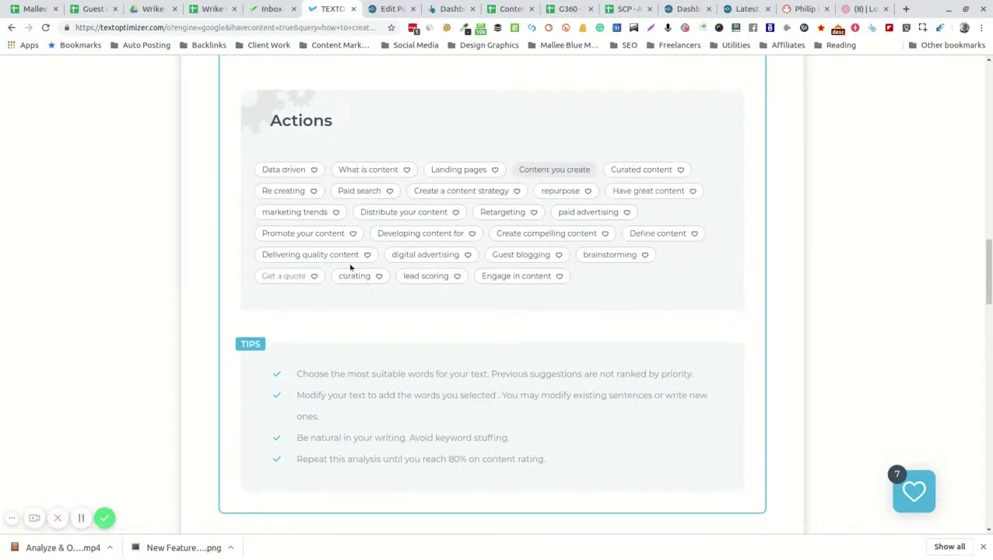
scroll(351, 267, down, 2)
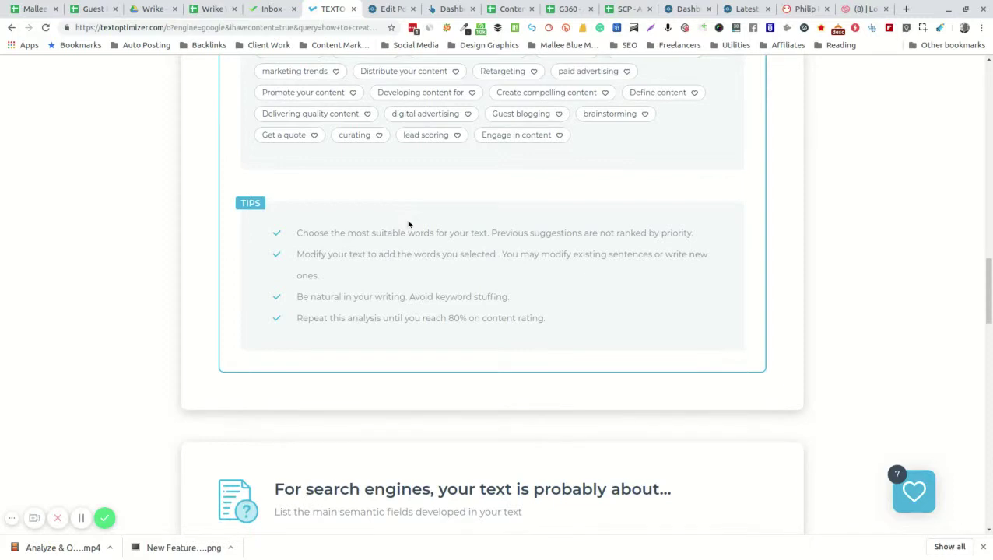
scroll(409, 224, down, 5)
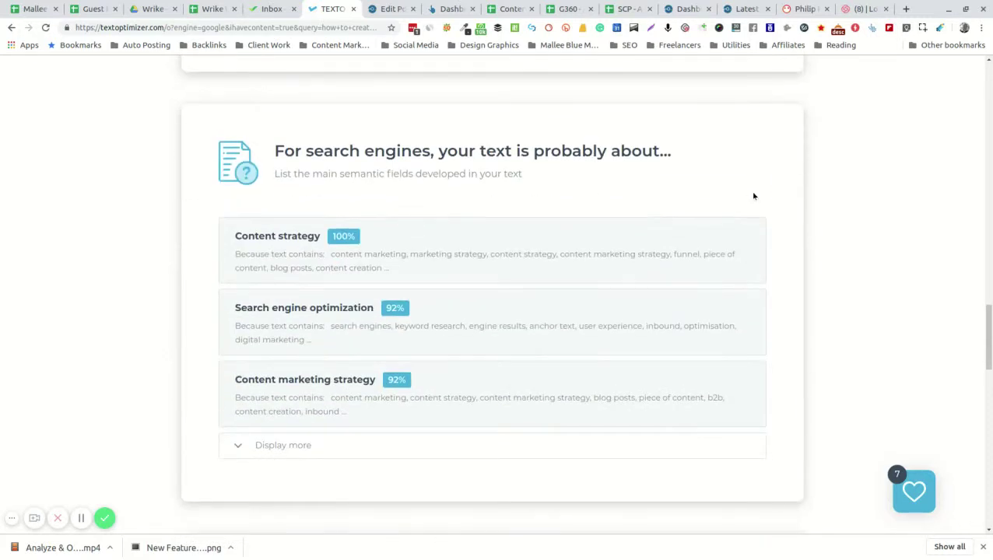
scroll(383, 161, down, 1)
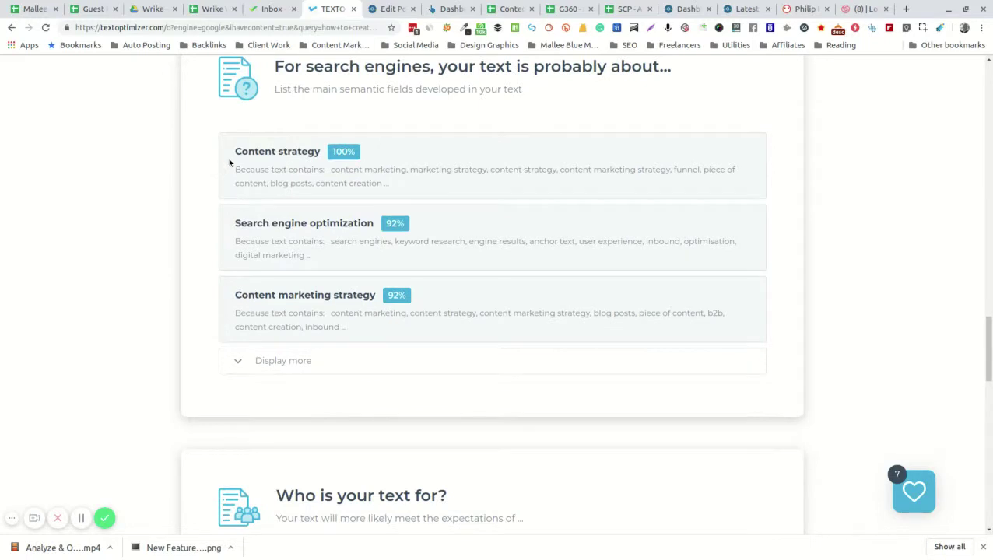
scroll(229, 162, up, 1)
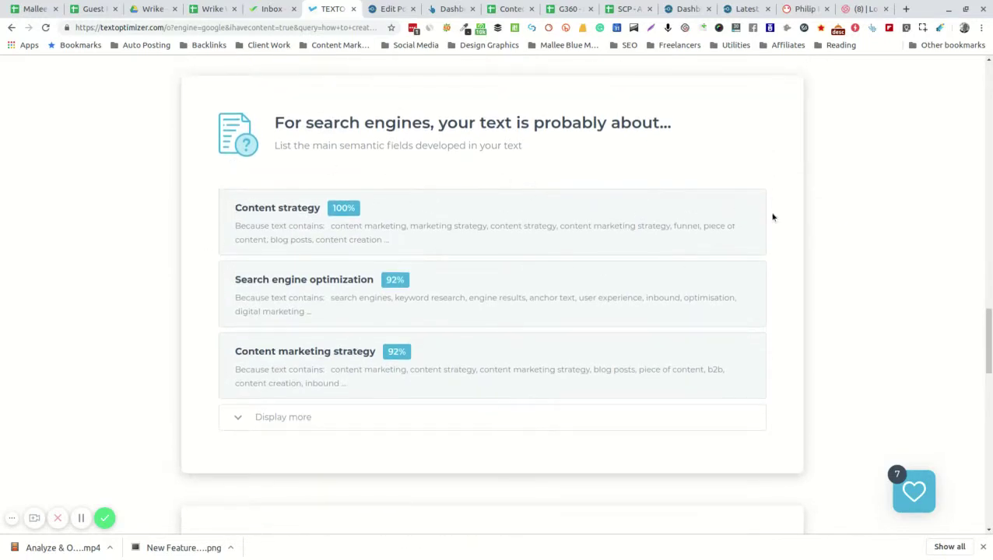
Expand the full list of topics search engines associate with the text and examine the words that triggered each one
scroll(231, 216, down, 2)
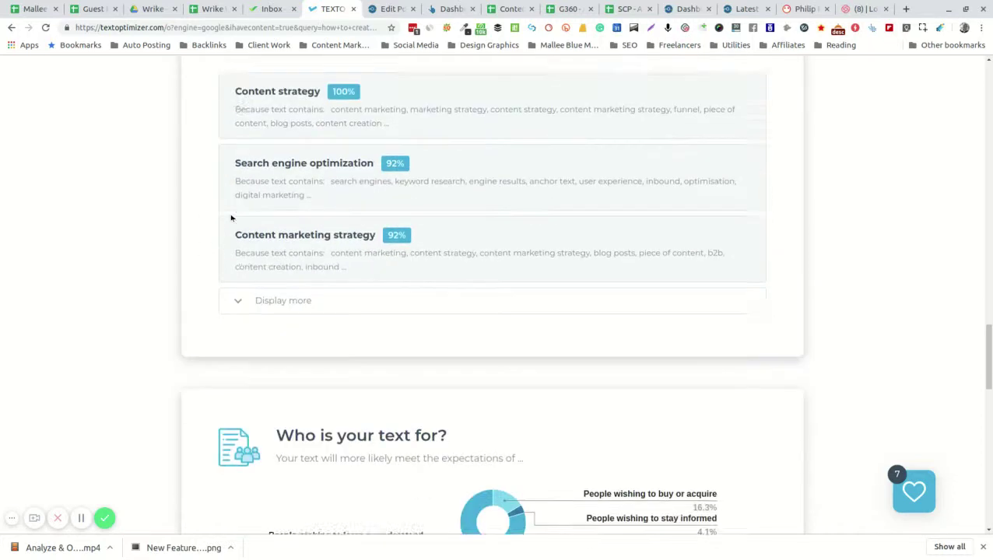
scroll(219, 211, up, 2)
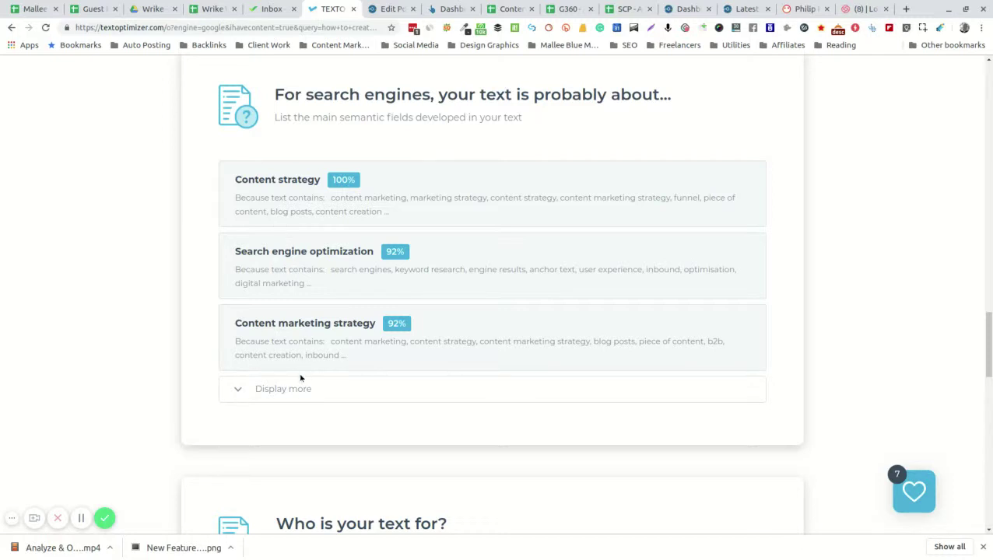
click(283, 392)
scroll(276, 364, down, 5)
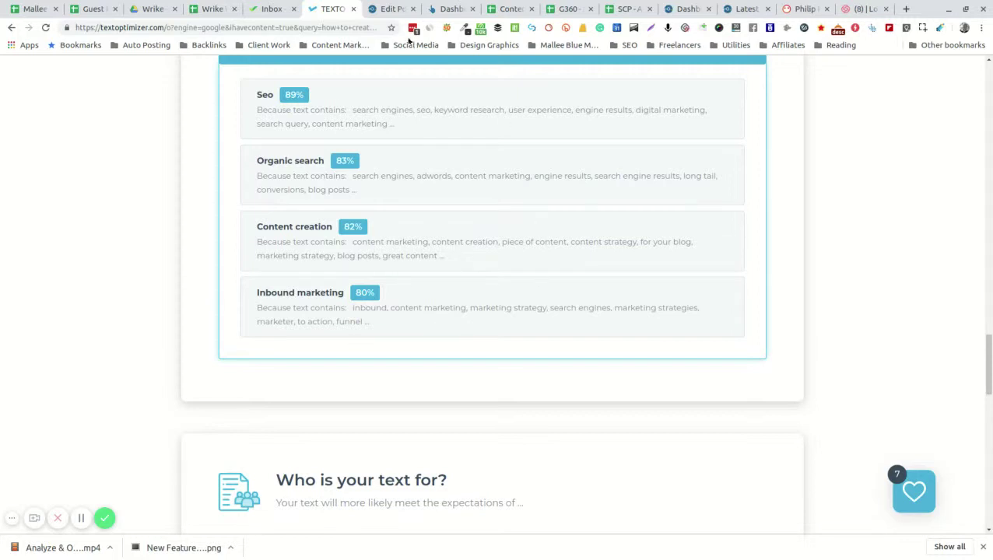
scroll(335, 161, up, 1)
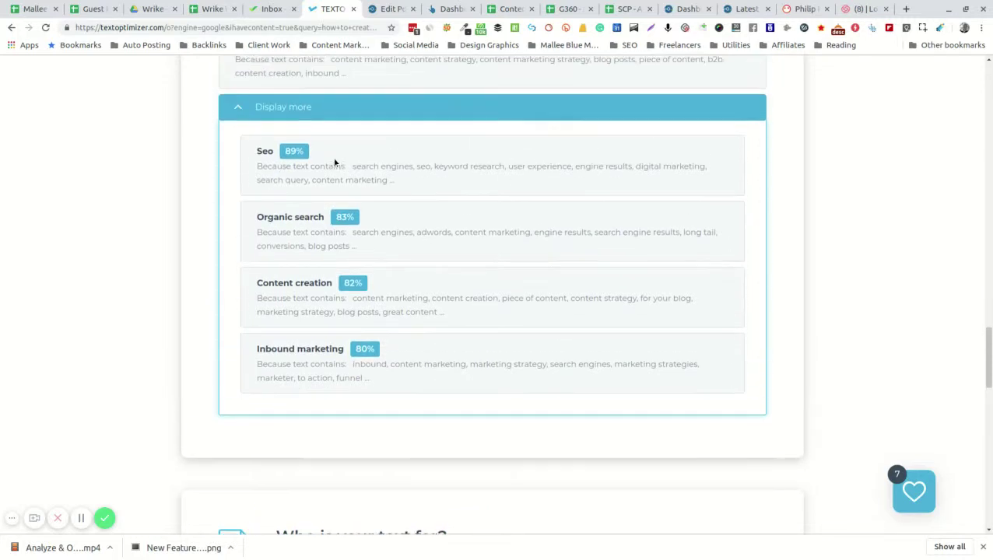
scroll(395, 196, down, 2)
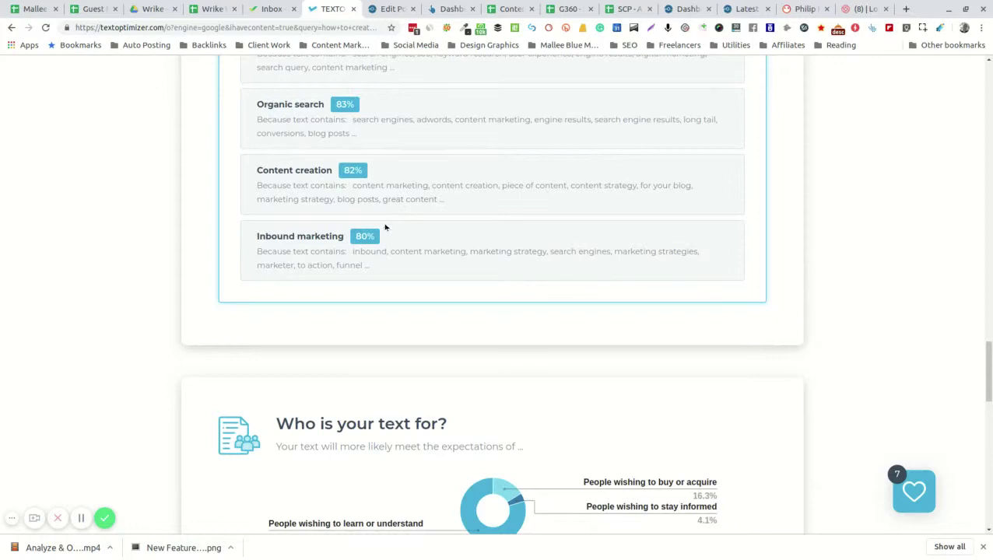
Examine which audience the text is for and the report's assessment of its formatting
scroll(386, 234, down, 2)
scroll(258, 242, down, 2)
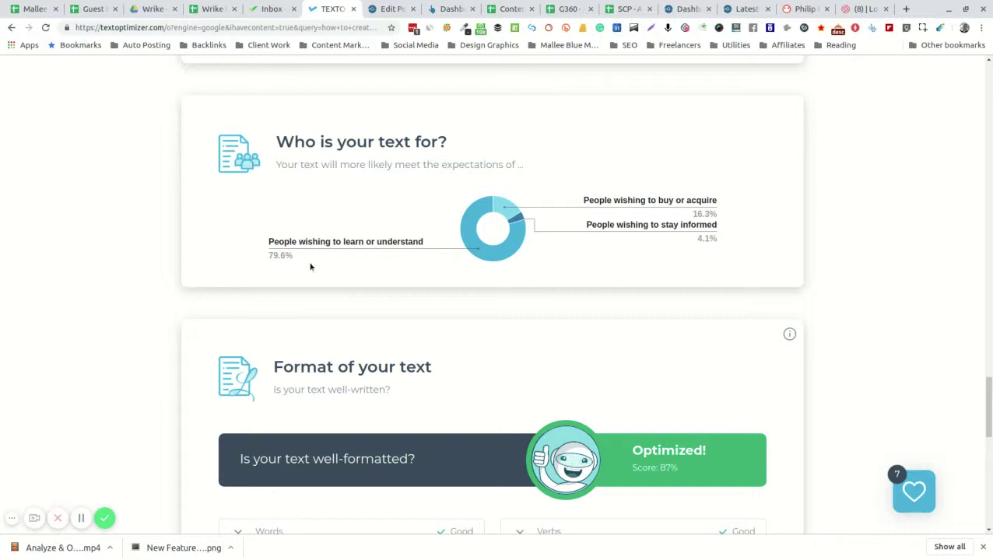
scroll(210, 215, down, 3)
scroll(210, 215, down, 1)
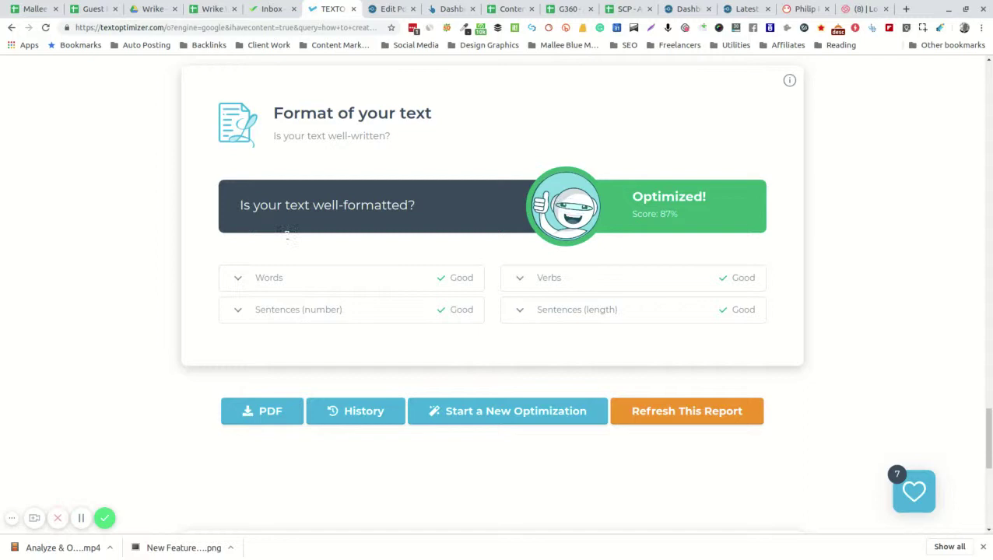
Refresh the report for the content hubs page and "how to create content hubs", and review its score, words to add and actions
click(664, 420)
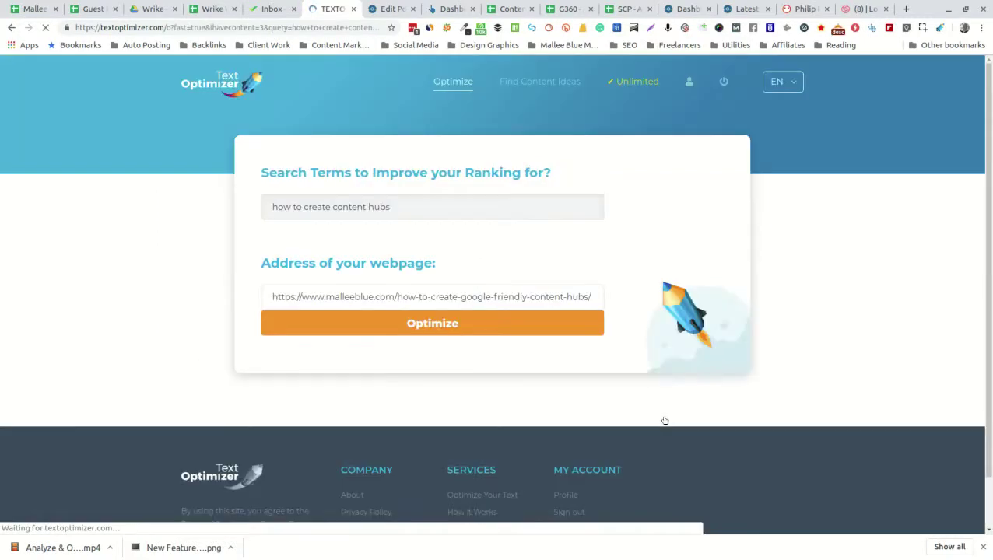
click(418, 333)
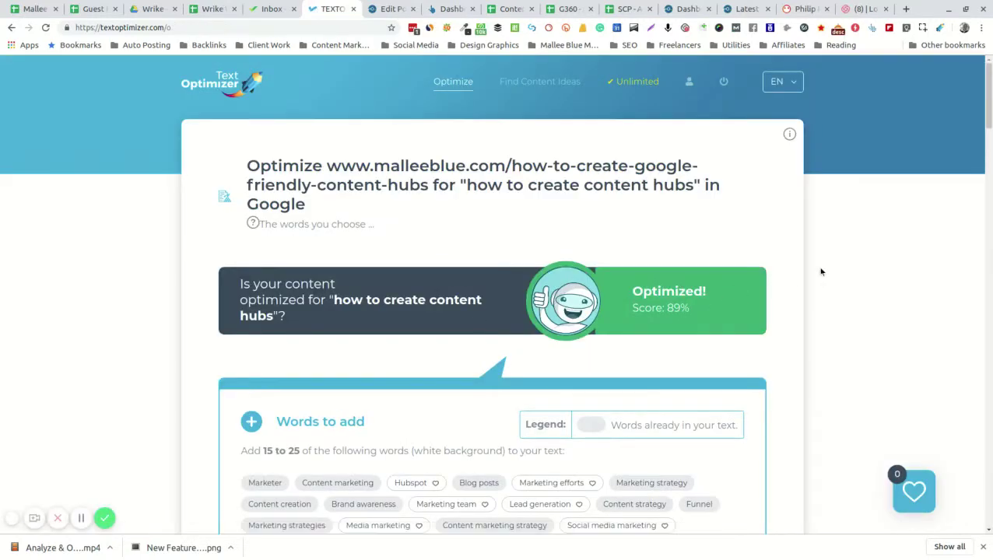
scroll(825, 270, down, 3)
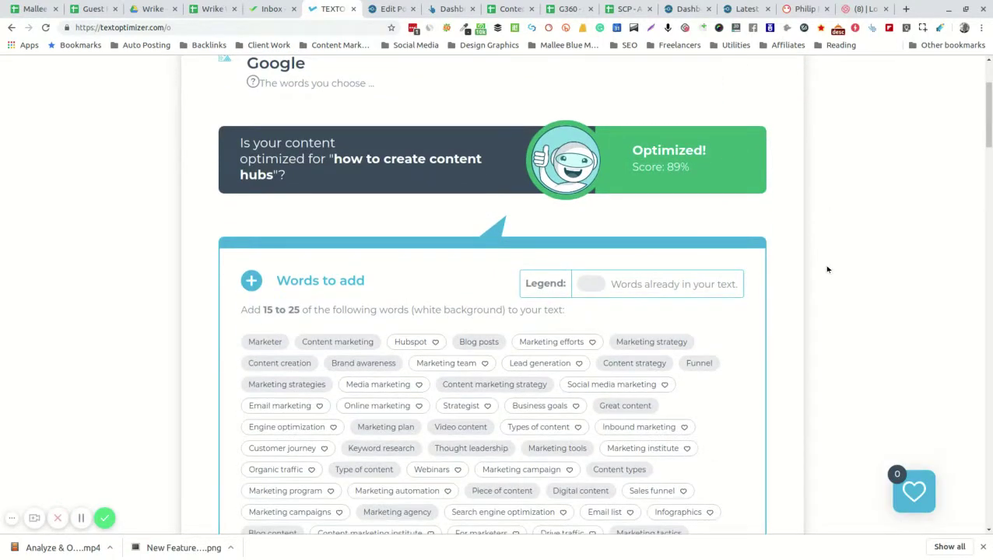
scroll(827, 270, down, 10)
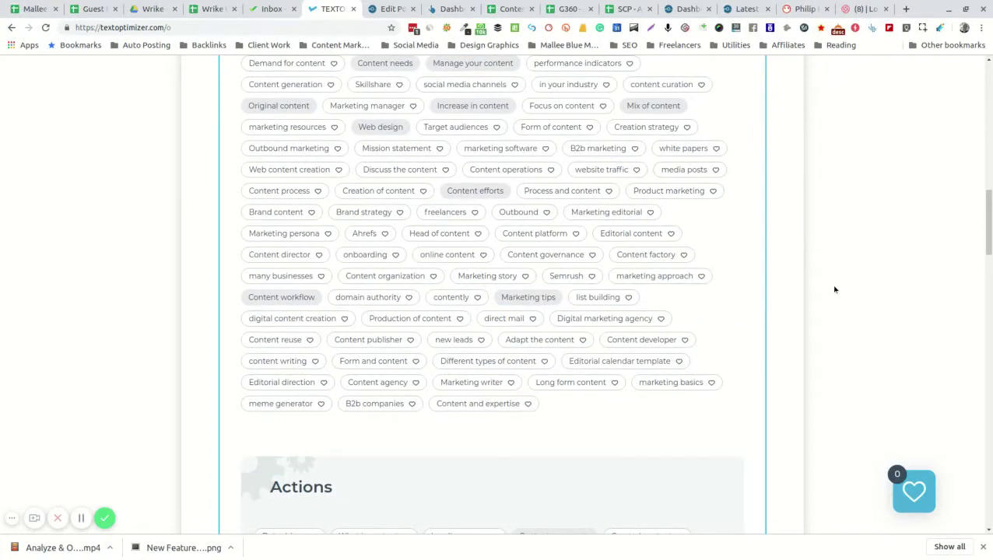
scroll(835, 291, down, 3)
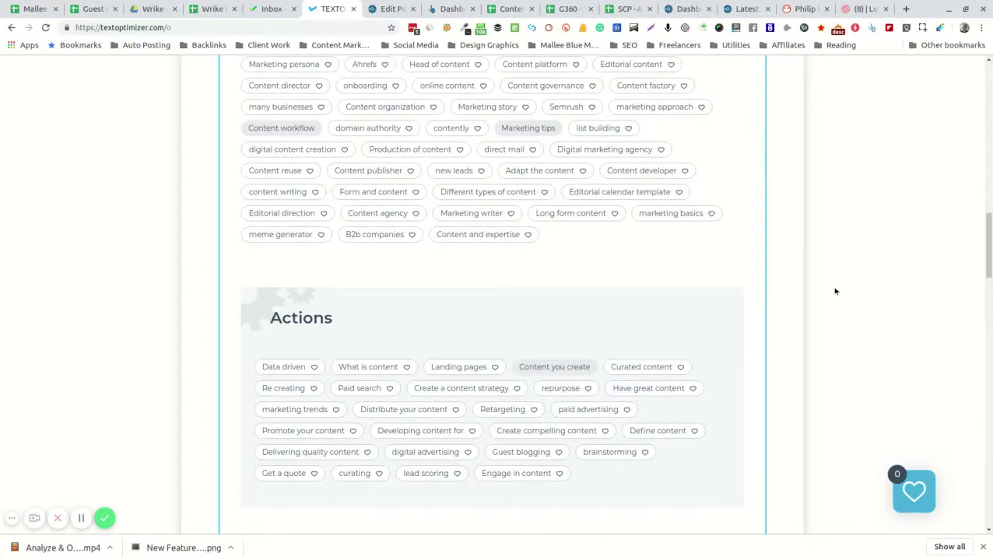
scroll(835, 291, up, 7)
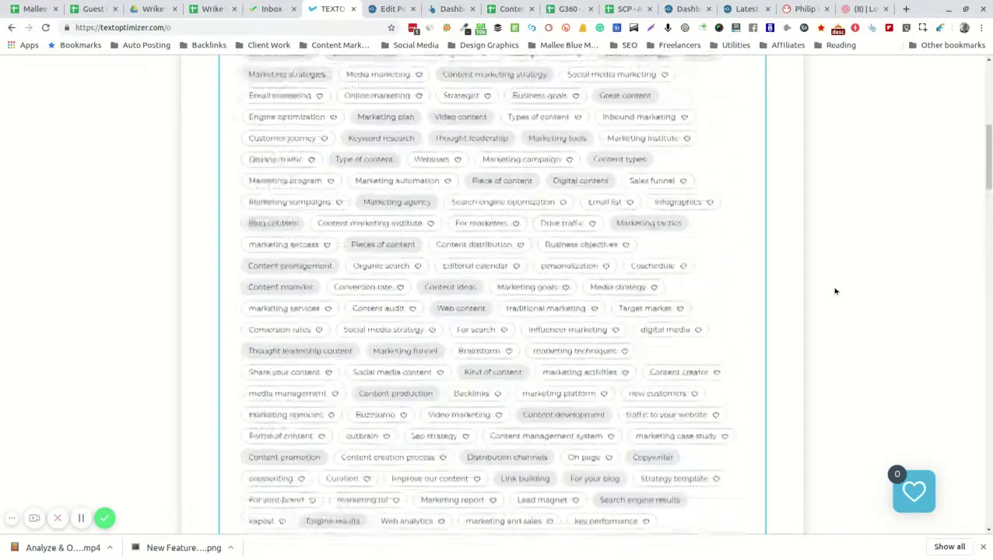
scroll(835, 291, up, 6)
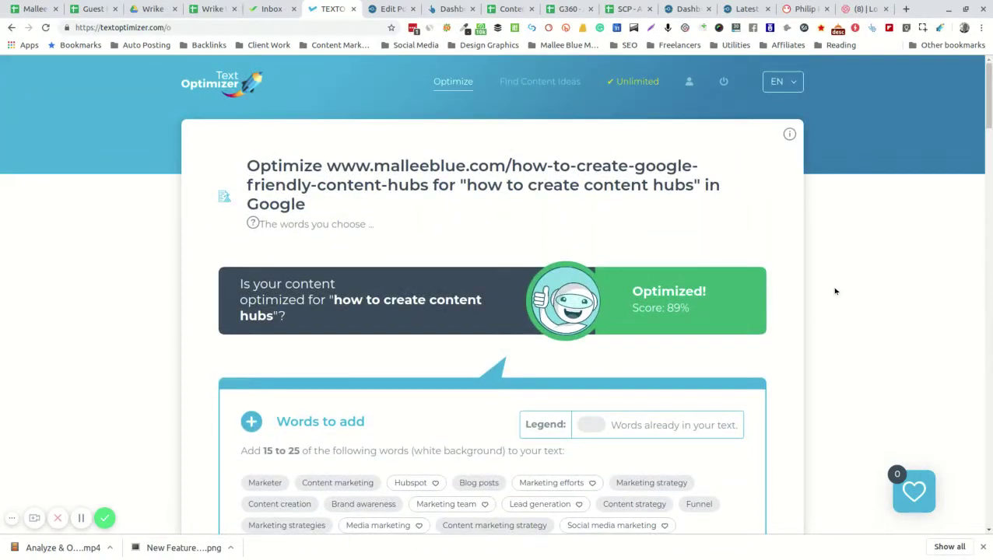
scroll(830, 292, down, 5)
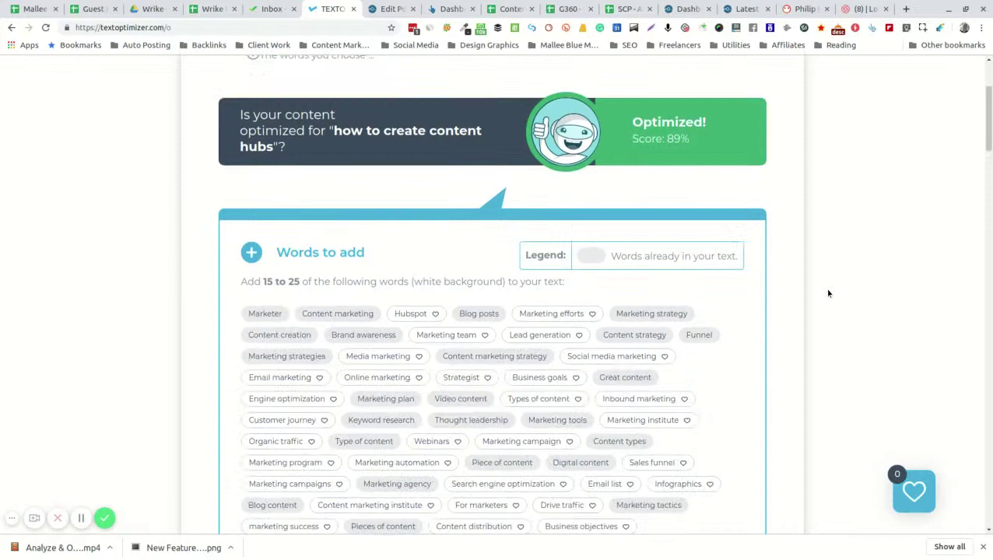